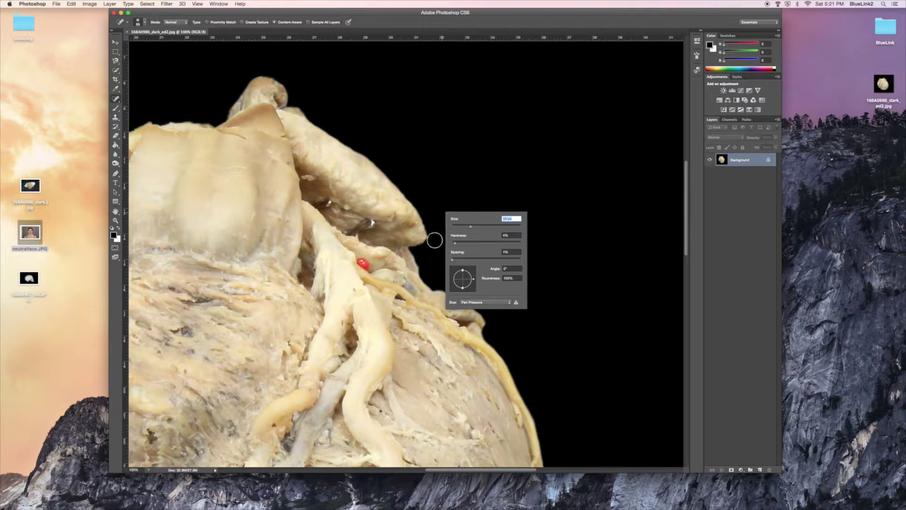
Step: Try to heal the bright spots under the heart's upper-right lobe with a 35 px healing brush at 7% hardness
{"action": "type", "text": "45"}
{"action": "key", "text": "Tab"}
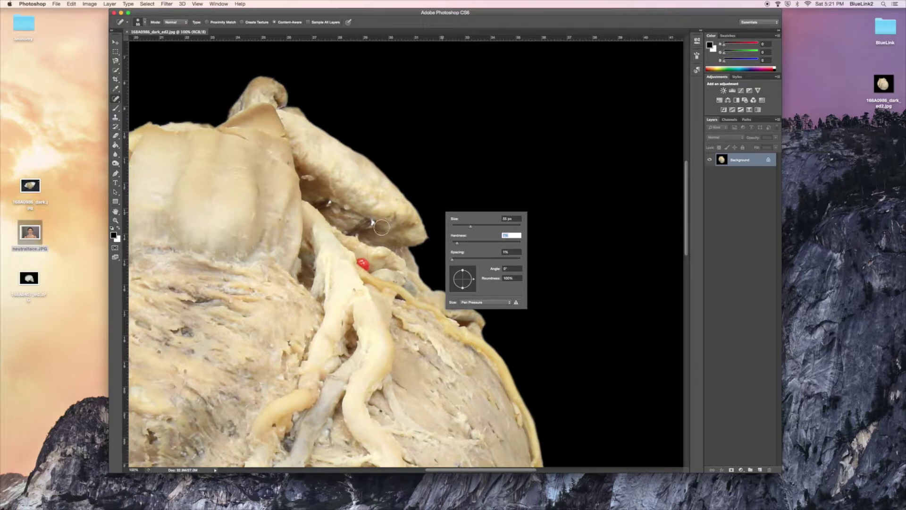
{"action": "left_click_drag", "start_coordinate": [374, 226], "coordinate": [366, 223]}
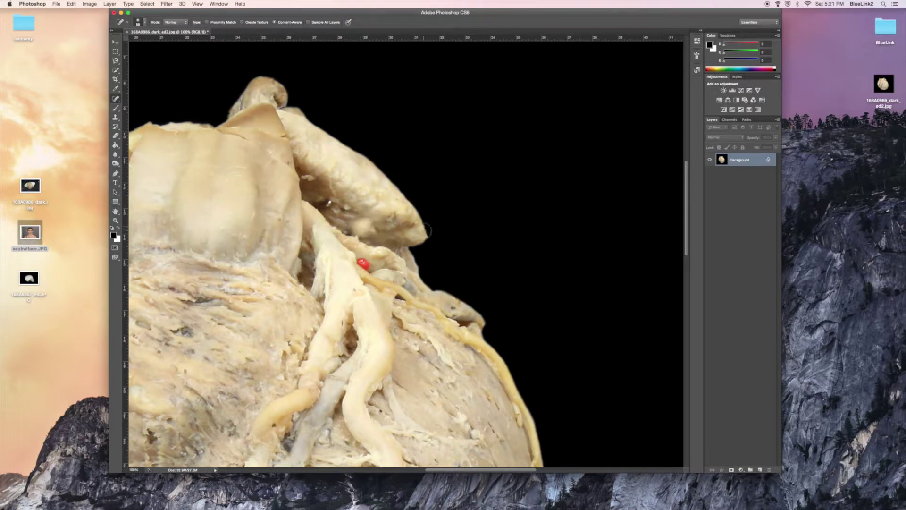
{"action": "left_click", "coordinate": [403, 229]}
{"action": "left_click_drag", "start_coordinate": [390, 244], "coordinate": [368, 224]}
Step: Reduce the healing brush size and heal the white spots on the underside of the heart's upper-right lobe
{"action": "right_click", "coordinate": [403, 231]}
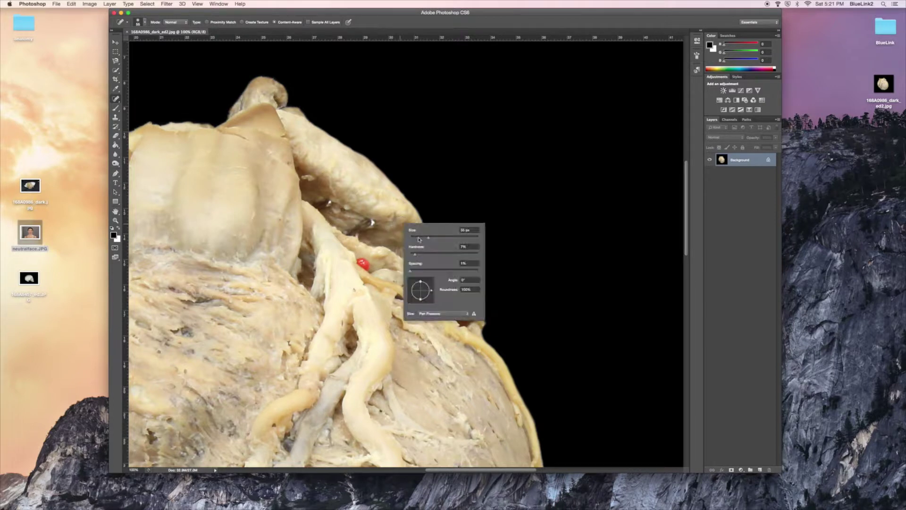
{"action": "left_click_drag", "start_coordinate": [425, 239], "coordinate": [421, 239]}
{"action": "left_click_drag", "start_coordinate": [370, 226], "coordinate": [348, 234]}
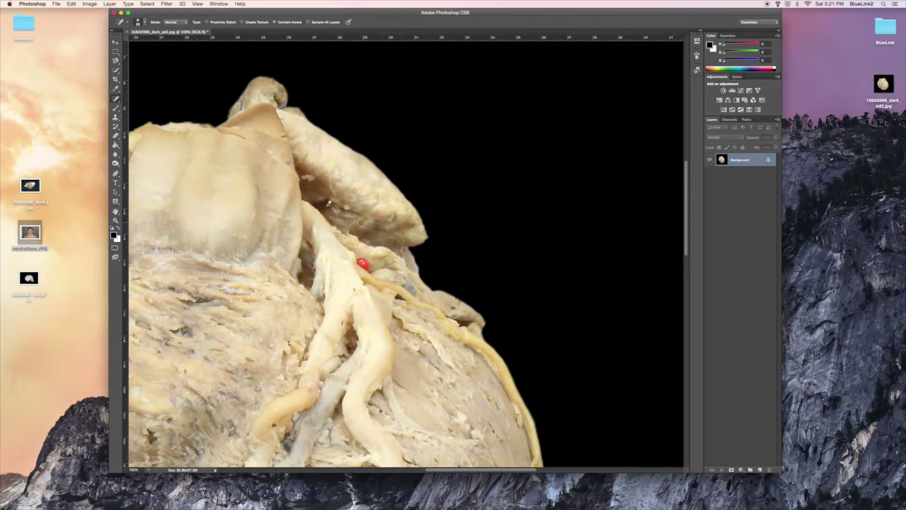
{"action": "mouse_move", "coordinate": [366, 230]}
{"action": "left_mouse_down"}
{"action": "mouse_move", "coordinate": [377, 227]}
{"action": "mouse_move", "coordinate": [355, 215]}
{"action": "mouse_move", "coordinate": [378, 239]}
{"action": "mouse_move", "coordinate": [388, 242]}
{"action": "mouse_move", "coordinate": [369, 234]}
{"action": "mouse_move", "coordinate": [388, 231]}
{"action": "left_mouse_up"}
Step: Try to heal the small white spot deeper in the crevice beneath the upper-right lobe
{"action": "mouse_move", "coordinate": [330, 207]}
{"action": "left_mouse_down"}
{"action": "mouse_move", "coordinate": [360, 236]}
{"action": "mouse_move", "coordinate": [322, 198]}
{"action": "left_mouse_up"}
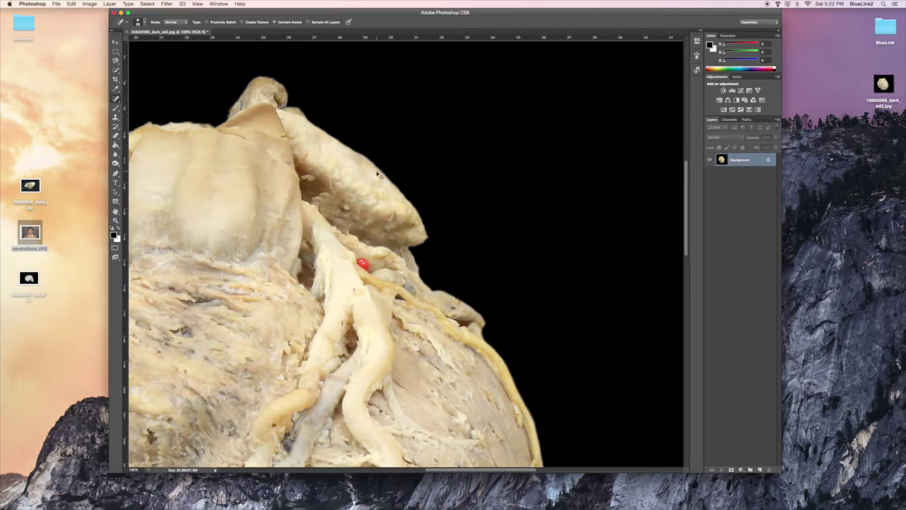
{"action": "key", "text": "super+z"}
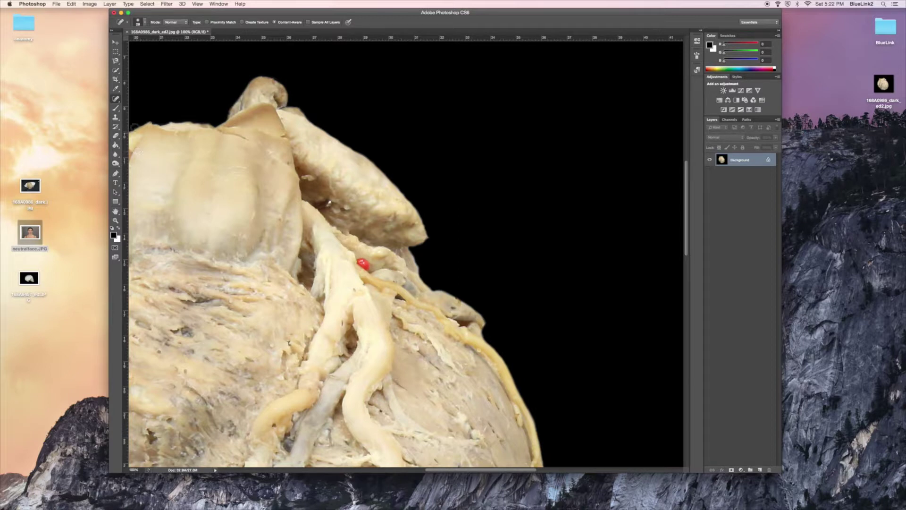
Step: Switch to the Clone Stamp tool and adjust its brush size, lowering the hardness to about 16%
{"action": "left_click", "coordinate": [115, 119]}
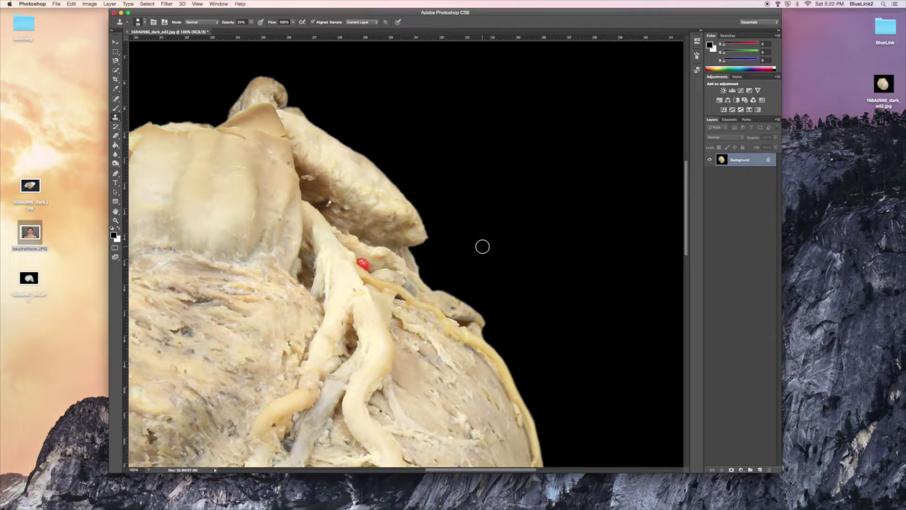
{"action": "right_click", "coordinate": [447, 235]}
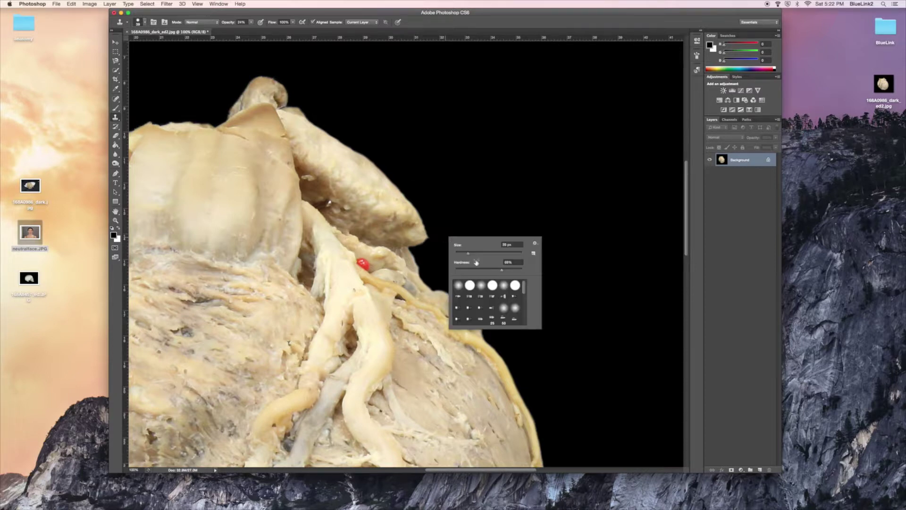
{"action": "left_click", "coordinate": [466, 270]}
{"action": "left_click", "coordinate": [475, 253]}
{"action": "left_click", "coordinate": [471, 254]}
{"action": "key", "text": "Return"}
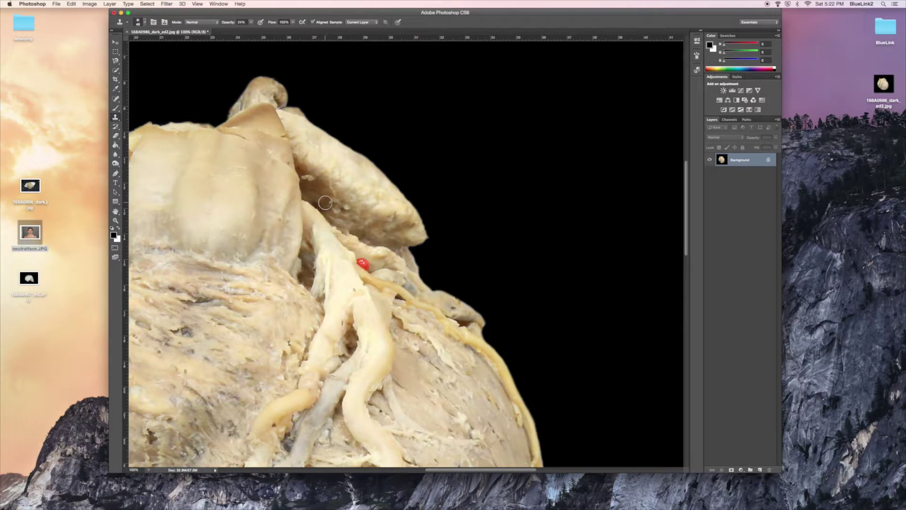
Step: Set the clone brush size to 30 px and clone nearby dark tissue onto the white spot in the crevice
{"action": "left_click", "coordinate": [314, 193], "text": "alt"}
{"action": "right_click", "coordinate": [388, 251]}
{"action": "type", "text": "30"}
{"action": "key", "text": "Return"}
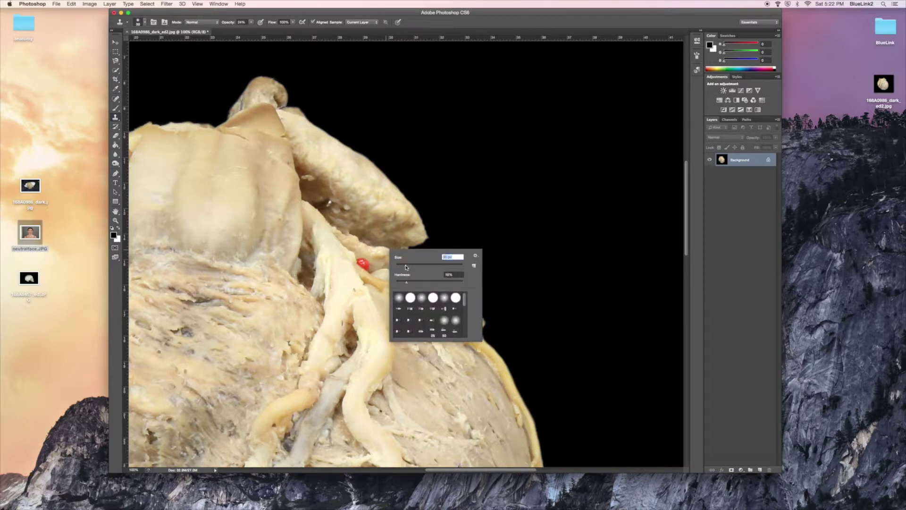
{"action": "left_click", "coordinate": [321, 193], "text": "alt"}
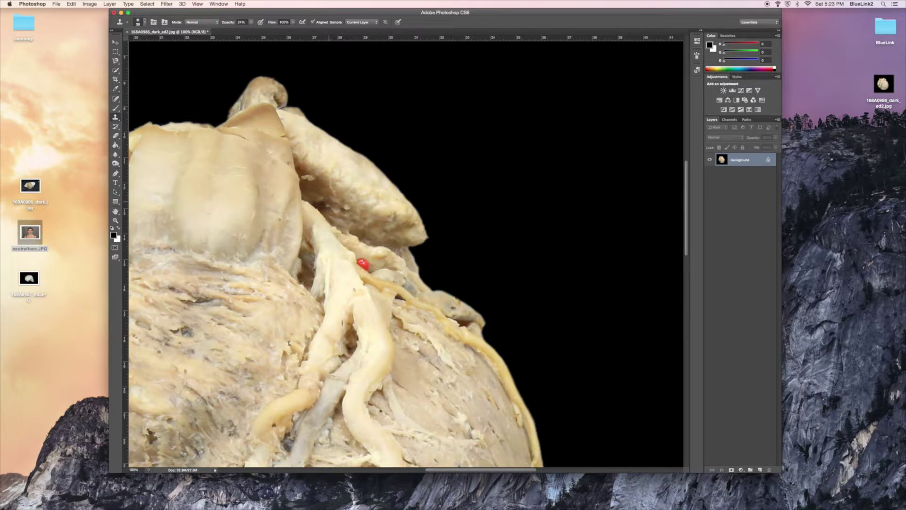
{"action": "left_click", "coordinate": [330, 205]}
Step: Raise the clone opacity to 100%, cover the white spot in the crevice with dark tissue, and reduce the brush size
{"action": "left_click_drag", "start_coordinate": [249, 25], "coordinate": [314, 35]}
{"action": "left_click_drag", "start_coordinate": [323, 203], "coordinate": [328, 213]}
{"action": "left_click", "coordinate": [314, 196], "text": "alt"}
{"action": "right_click", "coordinate": [333, 232]}
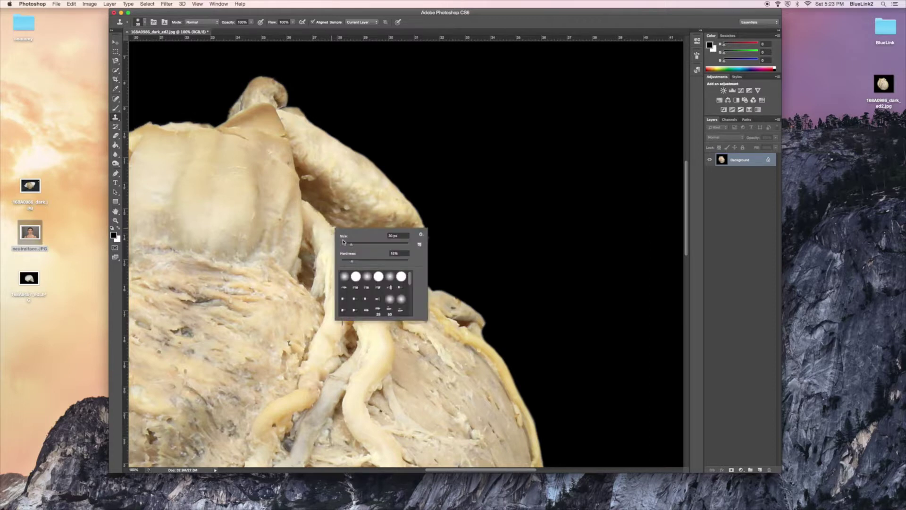
{"action": "left_click", "coordinate": [347, 245]}
{"action": "key", "text": "Return"}
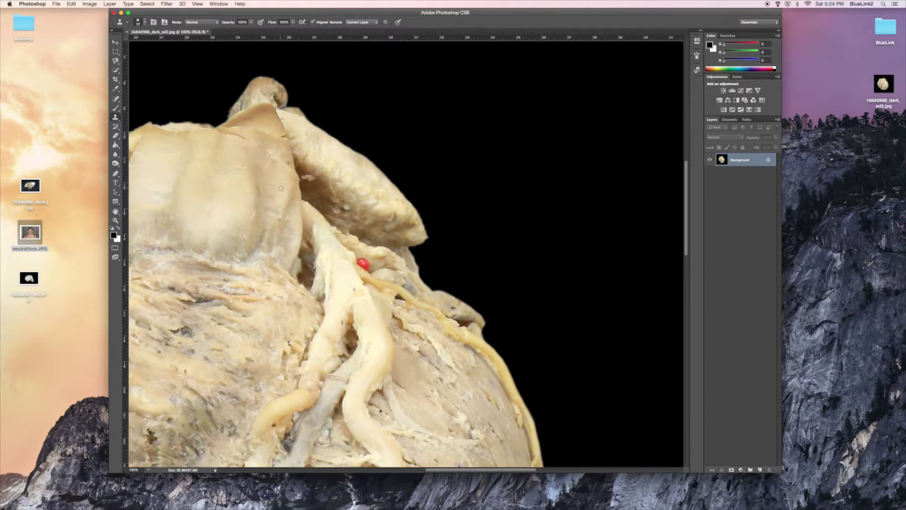
Step: Try a rotated clone source with a larger brush on the edge of the upper-right lobe, and reset the rotation
{"action": "left_click", "coordinate": [165, 22]}
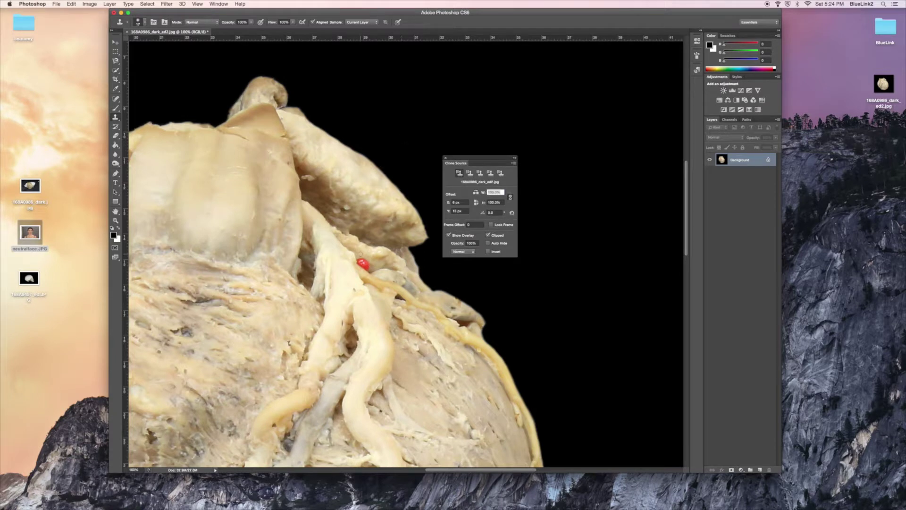
{"action": "right_click", "coordinate": [385, 261]}
{"action": "left_click_drag", "start_coordinate": [417, 275], "coordinate": [417, 276]}
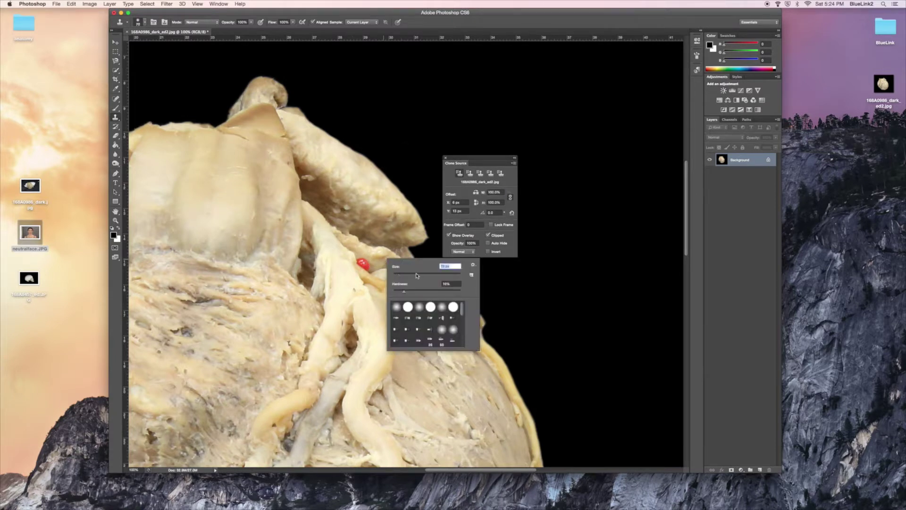
{"action": "left_click", "coordinate": [416, 291]}
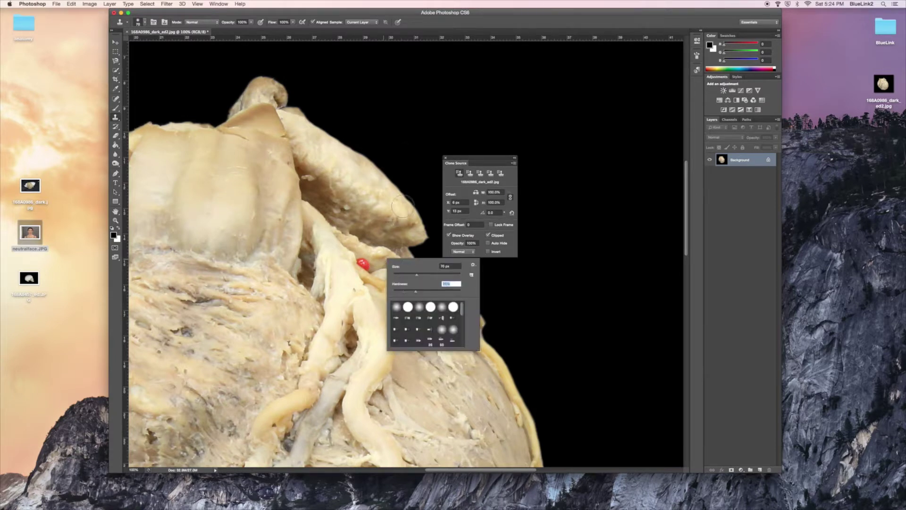
{"action": "left_click", "coordinate": [397, 183]}
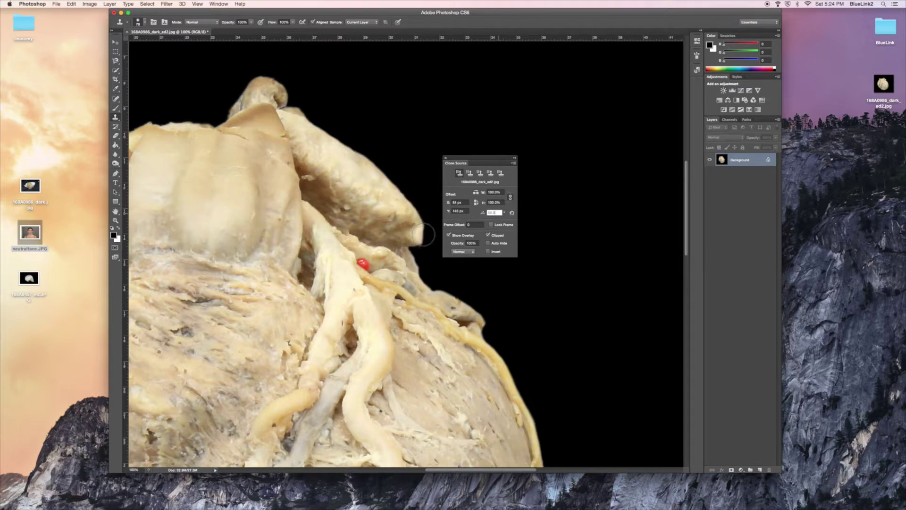
{"action": "key", "text": "Return"}
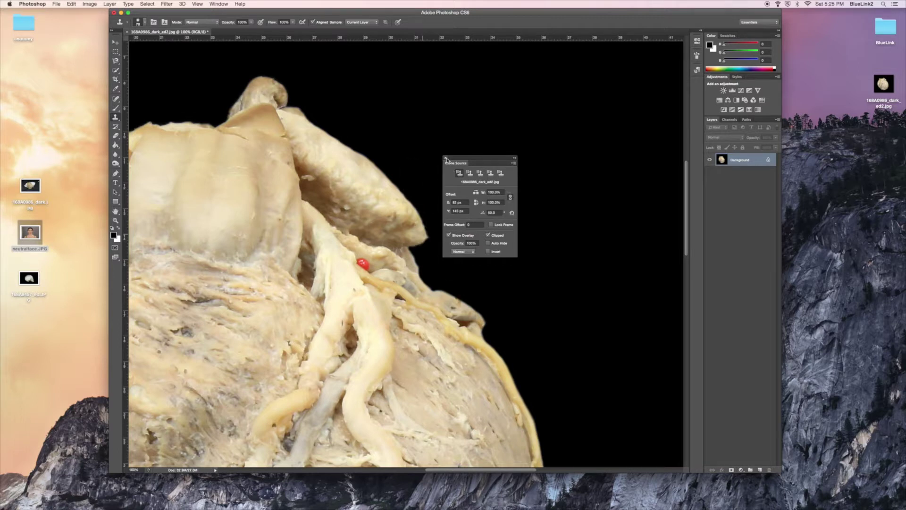
{"action": "left_click", "coordinate": [512, 212]}
{"action": "left_click", "coordinate": [447, 159]}
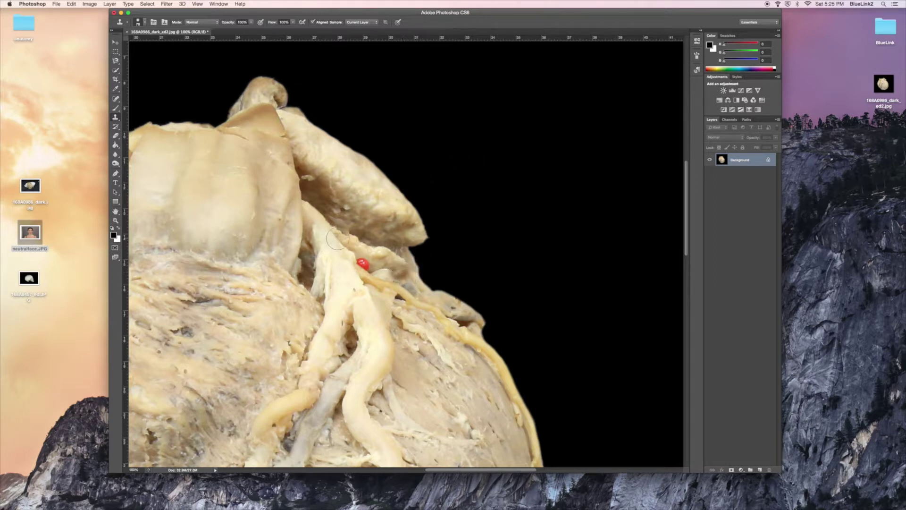
Step: Clone neighbouring tissue over most of the red pin head using a small, soft Clone Stamp brush
{"action": "key", "text": "super+equal"}
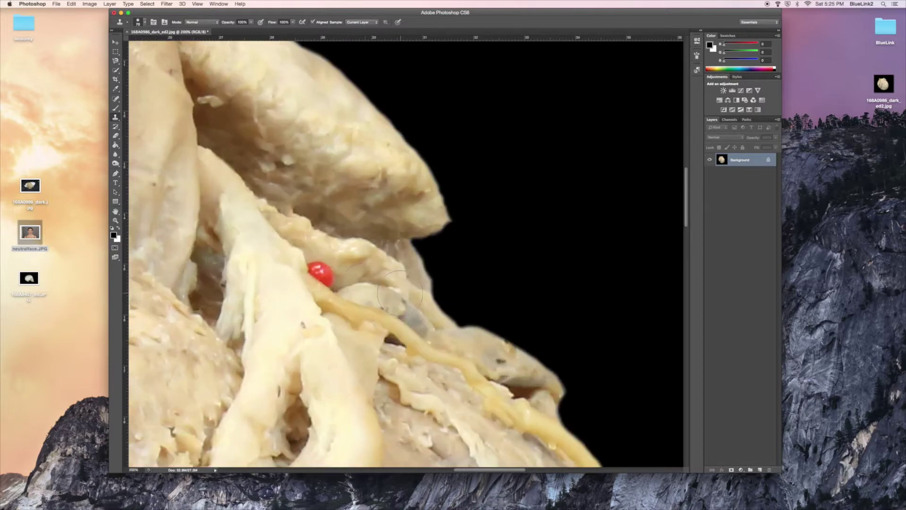
{"action": "right_click", "coordinate": [367, 297]}
{"action": "mouse_move", "coordinate": [390, 317]}
{"action": "left_mouse_down"}
{"action": "mouse_move", "coordinate": [378, 331]}
{"action": "mouse_move", "coordinate": [379, 315]}
{"action": "left_mouse_up"}
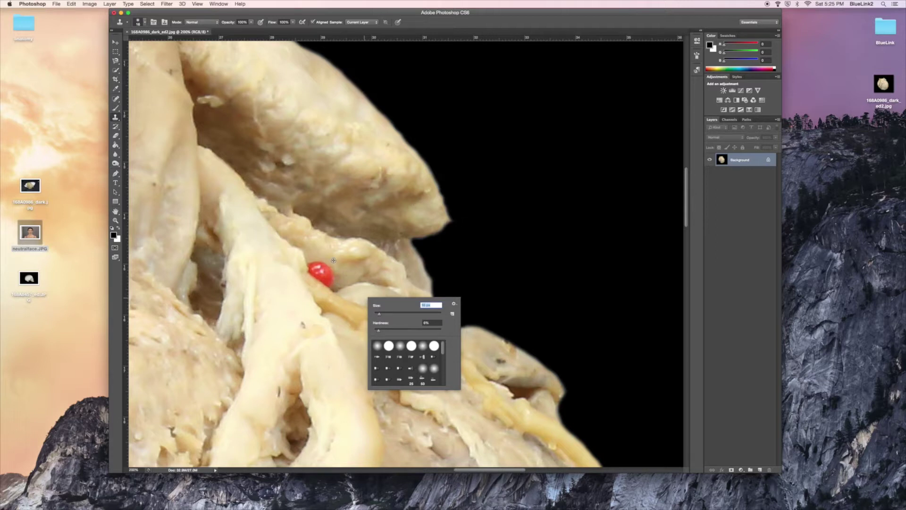
{"action": "key", "text": "Return"}
{"action": "right_click", "coordinate": [350, 274]}
{"action": "left_click_drag", "start_coordinate": [372, 289], "coordinate": [373, 291]}
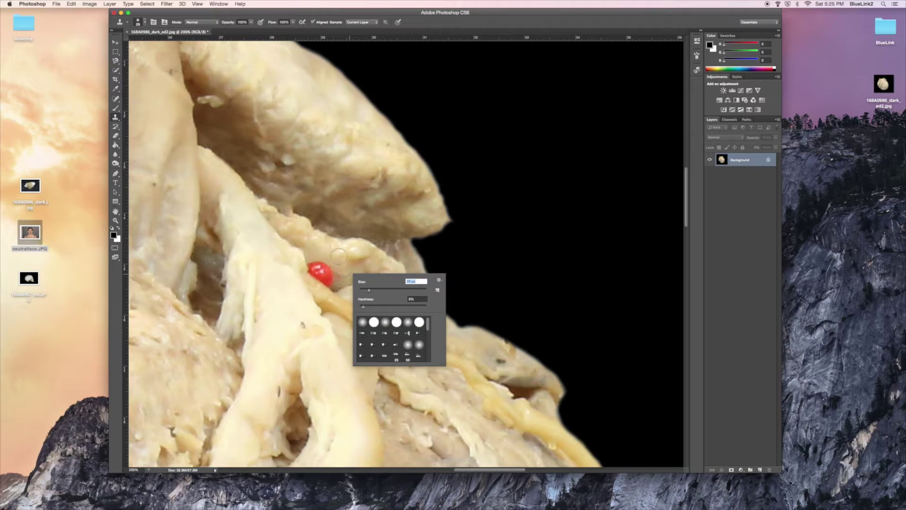
{"action": "key", "text": "Return"}
{"action": "left_click_drag", "start_coordinate": [332, 268], "coordinate": [321, 265]}
Step: Try to clone over the remaining red of the pin head with a smaller brush
{"action": "right_click", "coordinate": [359, 273]}
{"action": "left_click", "coordinate": [373, 290]}
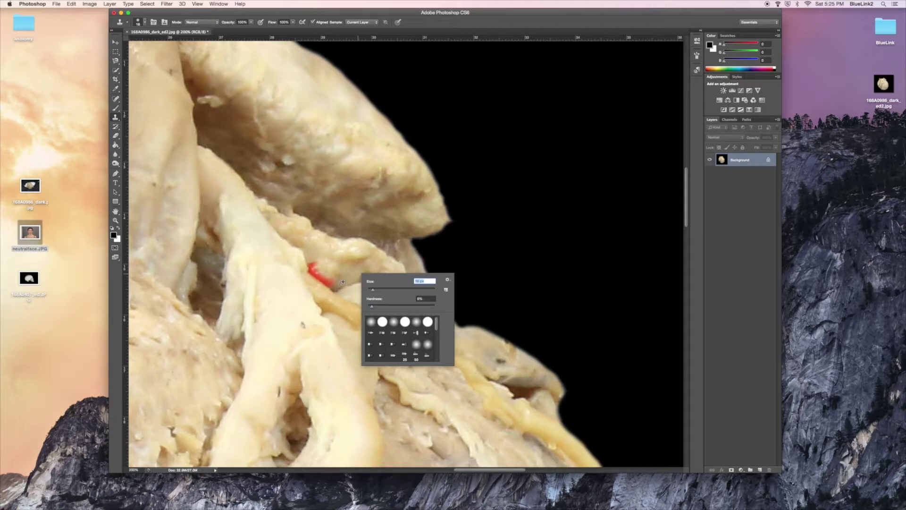
{"action": "key", "text": "Return"}
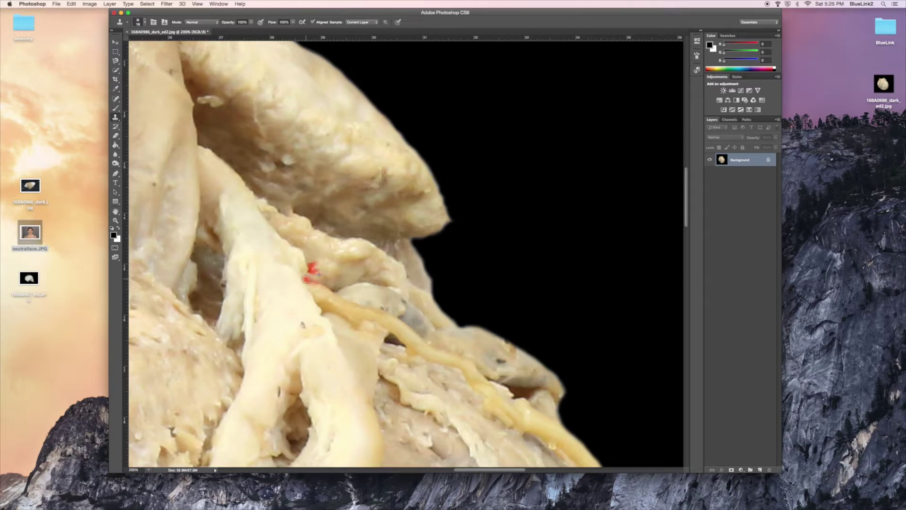
{"action": "left_click_drag", "start_coordinate": [311, 275], "coordinate": [326, 273]}
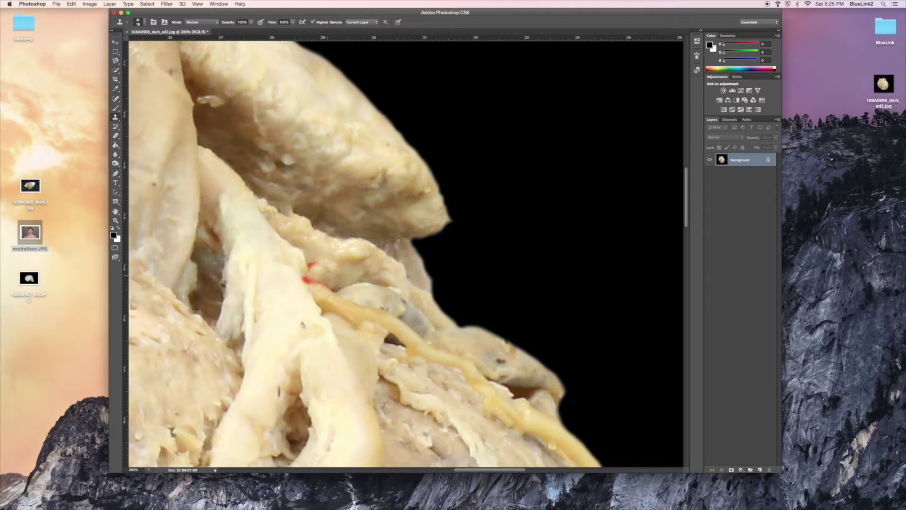
{"action": "key", "text": "super+z"}
Step: Enlarge the clone brush slightly and stamp nearby tissue over the remaining red of the pin head
{"action": "right_click", "coordinate": [345, 279]}
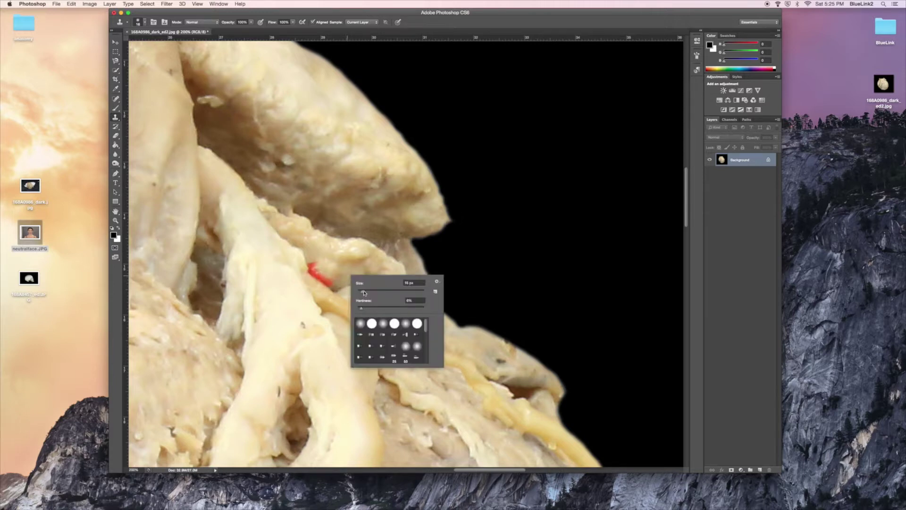
{"action": "left_click_drag", "start_coordinate": [365, 293], "coordinate": [368, 293]}
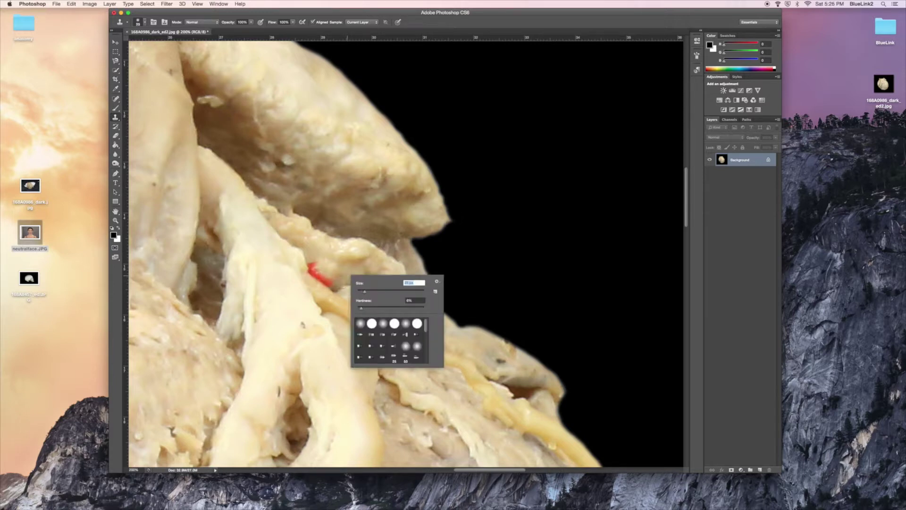
{"action": "left_click", "coordinate": [344, 274]}
{"action": "left_click", "coordinate": [333, 279]}
{"action": "left_click", "coordinate": [327, 283]}
{"action": "left_click", "coordinate": [325, 278]}
{"action": "left_click", "coordinate": [316, 268]}
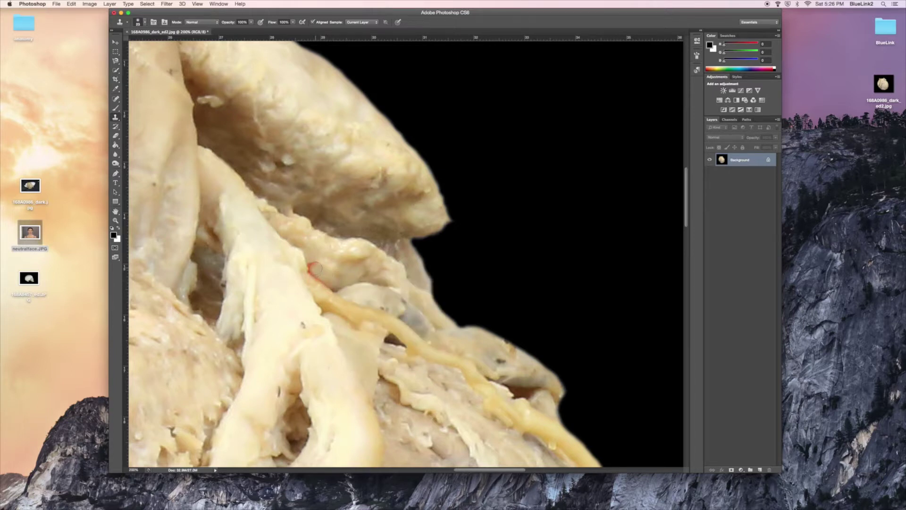
Step: Resample nearby tissue, reduce the clone brush size, and cover the thin red line left beside the yellow vessel
{"action": "left_click", "coordinate": [338, 270]}
{"action": "right_click", "coordinate": [327, 295]}
{"action": "key", "text": "bracketleft"}
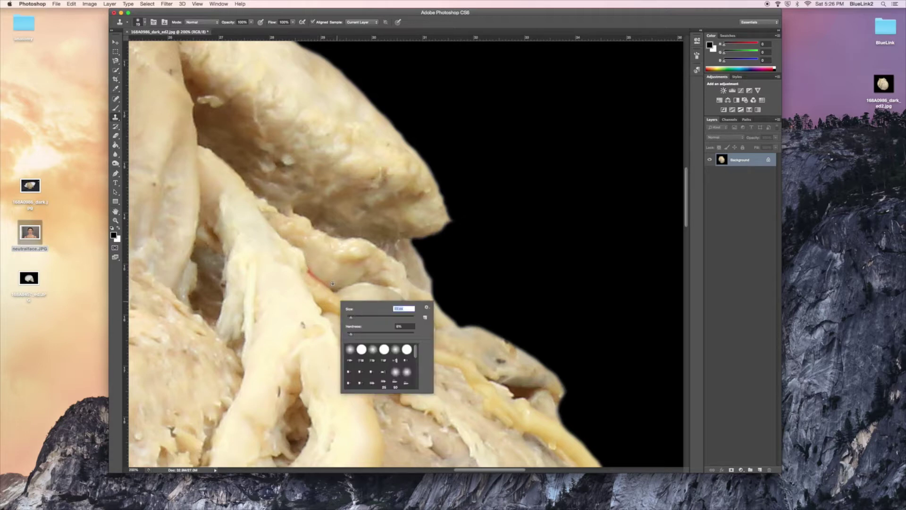
{"action": "key", "text": "Escape"}
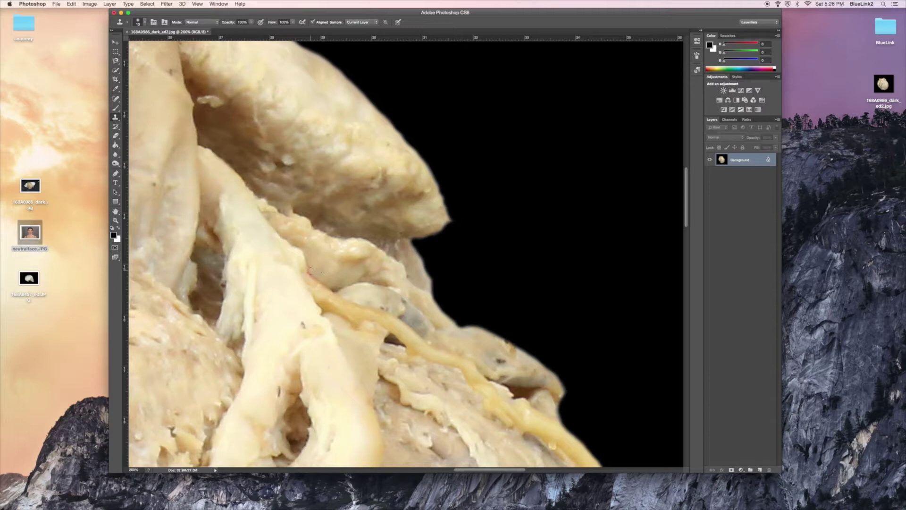
Step: Smooth the cloned patch where the pin head was, using the Spot Healing Brush at a smaller size
{"action": "key", "text": "j"}
{"action": "right_click", "coordinate": [369, 302]}
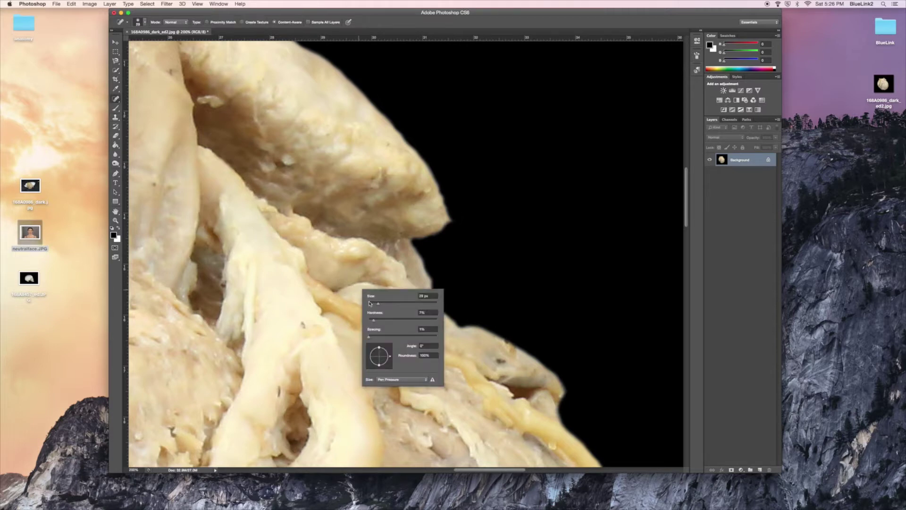
{"action": "left_click_drag", "start_coordinate": [376, 304], "coordinate": [373, 304]}
{"action": "left_click", "coordinate": [337, 275]}
{"action": "left_click", "coordinate": [333, 266]}
{"action": "left_click", "coordinate": [318, 263]}
{"action": "left_click", "coordinate": [321, 270]}
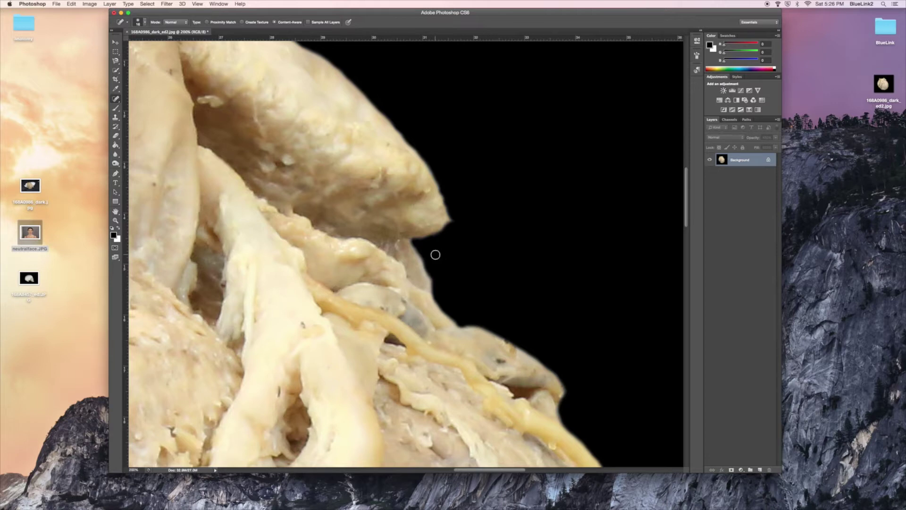
{"action": "left_click", "coordinate": [401, 275]}
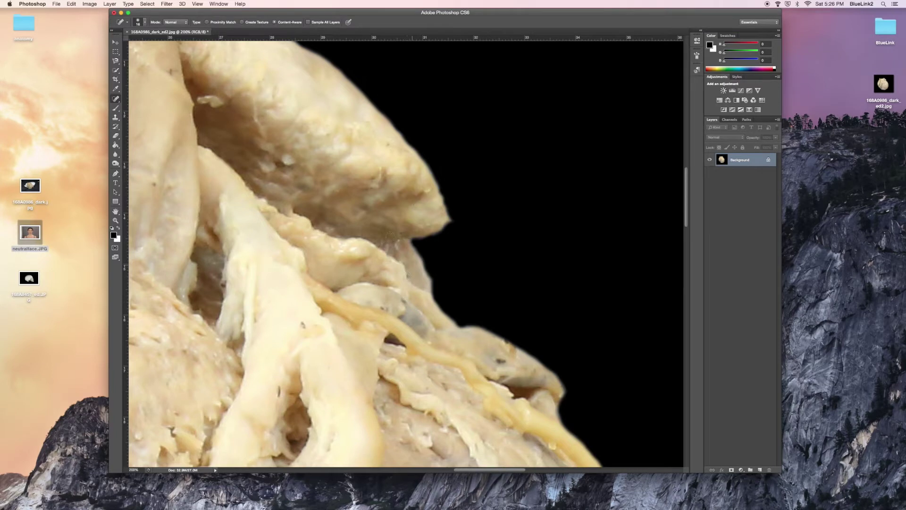
Step: Check the retouched heart as a whole, ending at 50% magnification
{"action": "key", "text": "super+minus"}
{"action": "key", "text": "super+minus"}
{"action": "key", "text": "super+minus"}
{"action": "key", "text": "super+minus"}
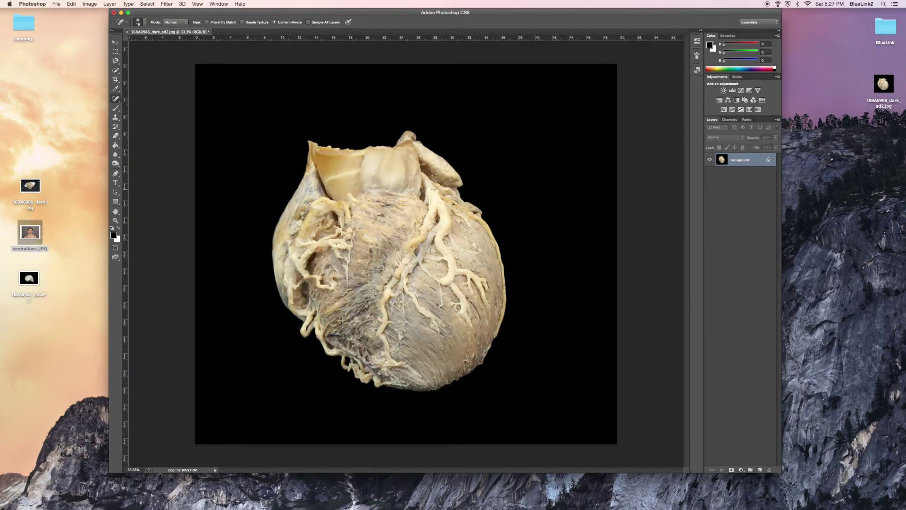
{"action": "key", "text": "super+plus"}
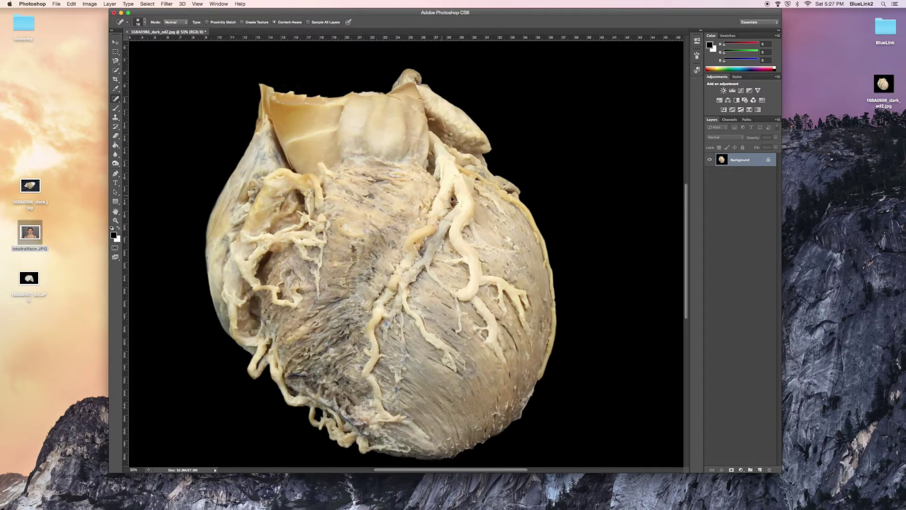
Step: Heal the pale crease across the smooth yellow vessel wall at the heart's upper left with a resized Spot Healing Brush
{"action": "key", "text": "super+plus"}
{"action": "key", "text": "super+plus"}
{"action": "key", "text": "super+plus"}
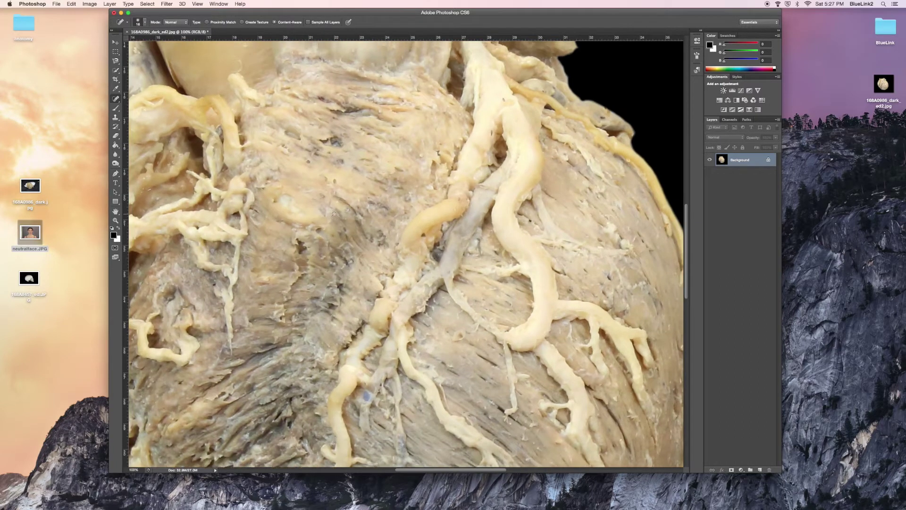
{"action": "scroll", "coordinate": [337, 217], "scroll_direction": "up", "scroll_amount": 10}
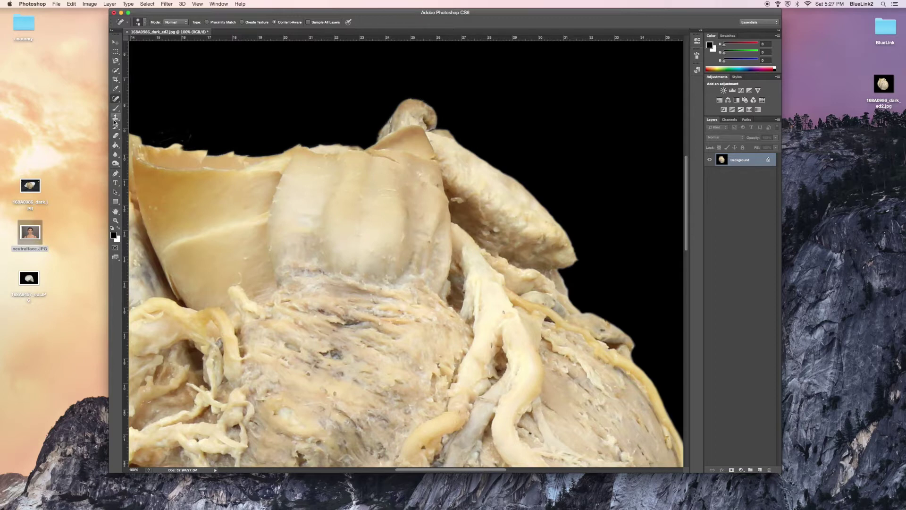
{"action": "right_click", "coordinate": [245, 244]}
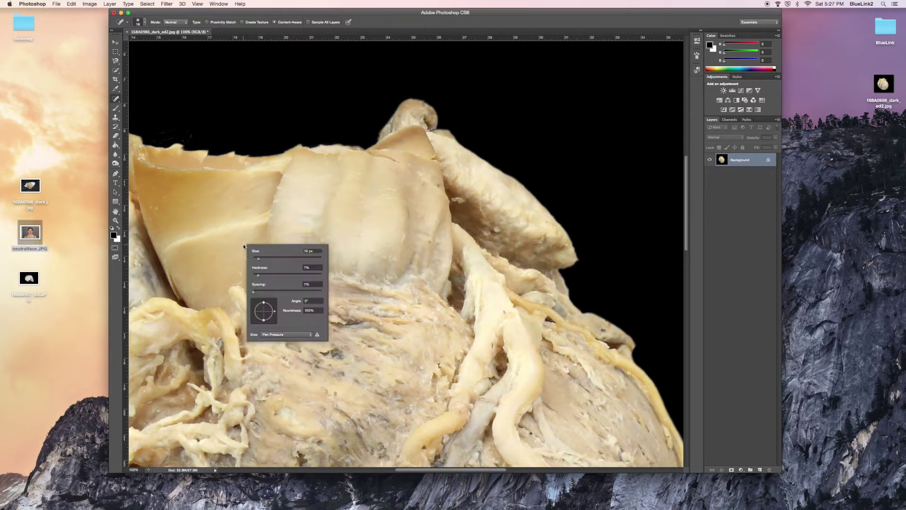
{"action": "left_click", "coordinate": [278, 259]}
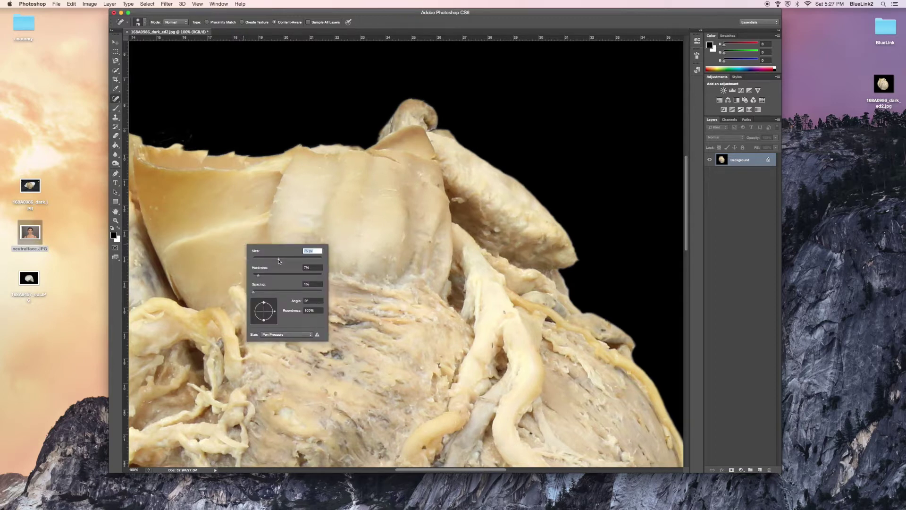
{"action": "right_click", "coordinate": [222, 257]}
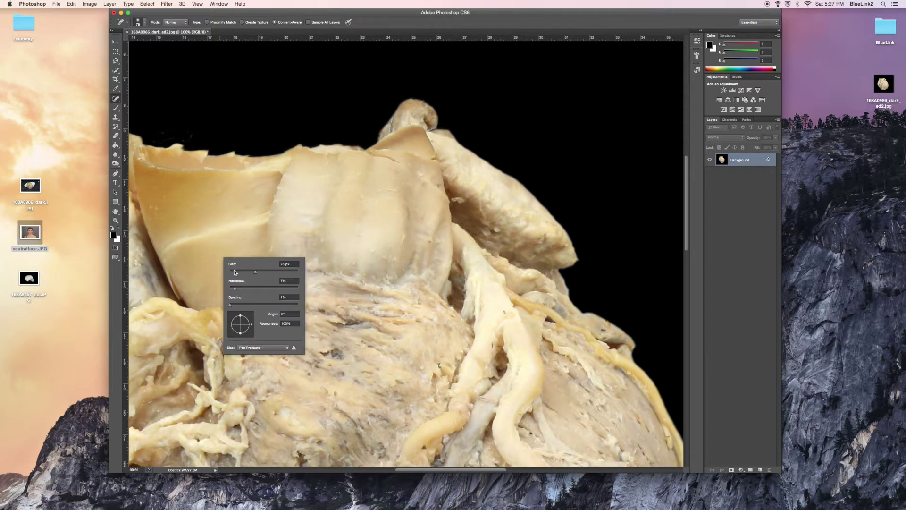
{"action": "left_click", "coordinate": [249, 273]}
{"action": "left_click", "coordinate": [206, 231]}
{"action": "left_click", "coordinate": [183, 239]}
{"action": "left_click", "coordinate": [236, 224]}
Step: Resize the healing brush, heal the rest of the crease, and undo the stroke along the wall's dark left edge
{"action": "right_click", "coordinate": [234, 264]}
{"action": "left_click", "coordinate": [265, 266]}
{"action": "mouse_move", "coordinate": [263, 215]}
{"action": "left_mouse_down"}
{"action": "mouse_move", "coordinate": [261, 226]}
{"action": "mouse_move", "coordinate": [247, 221]}
{"action": "left_mouse_up"}
{"action": "left_click_drag", "start_coordinate": [170, 272], "coordinate": [180, 295]}
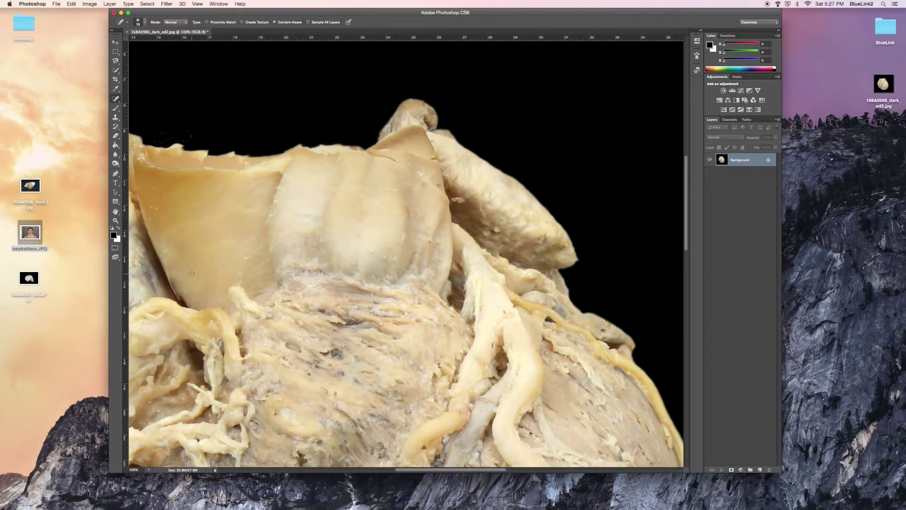
{"action": "key", "text": "super+z"}
Step: Use the Clone Stamp with a 30 px brush to cover the brown sliver along the yellow wall's lower left edge
{"action": "key", "text": "s"}
{"action": "right_click", "coordinate": [197, 288]}
{"action": "left_click", "coordinate": [219, 305]}
{"action": "key", "text": "Return"}
{"action": "scroll", "coordinate": [194, 301], "scroll_direction": "up", "scroll_amount": 4}
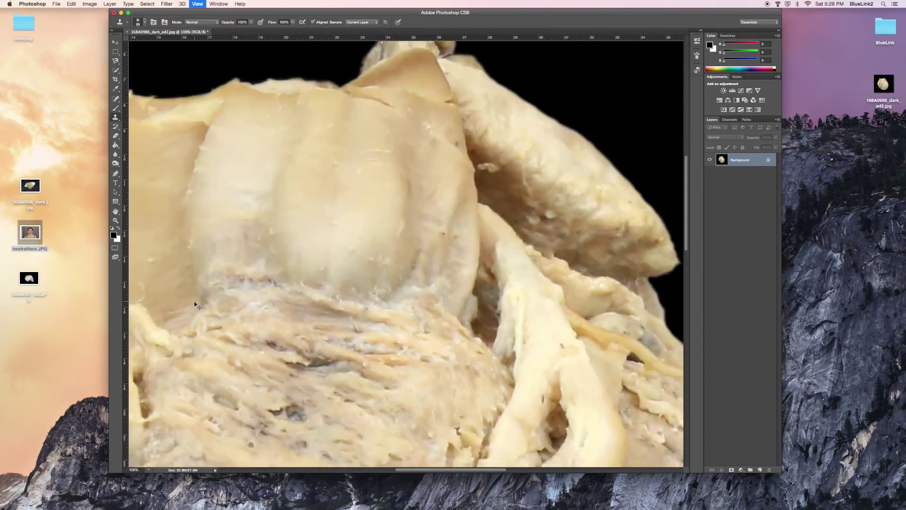
{"action": "scroll", "coordinate": [184, 301], "scroll_direction": "left", "scroll_amount": 3}
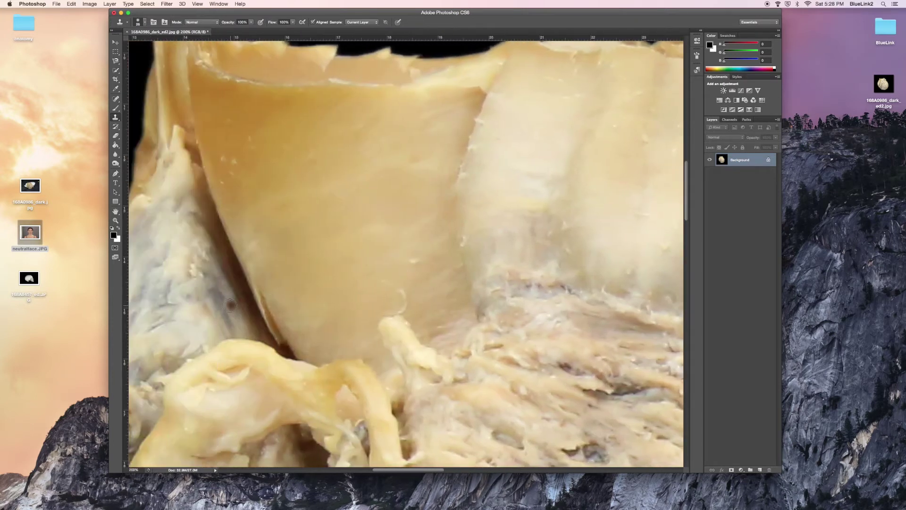
{"action": "right_click", "coordinate": [259, 325]}
{"action": "left_click_drag", "start_coordinate": [278, 340], "coordinate": [274, 339]}
{"action": "key", "text": "Return"}
{"action": "right_click", "coordinate": [275, 319]}
{"action": "type", "text": "30"}
{"action": "key", "text": "Return"}
{"action": "left_click_drag", "start_coordinate": [285, 321], "coordinate": [265, 299]}
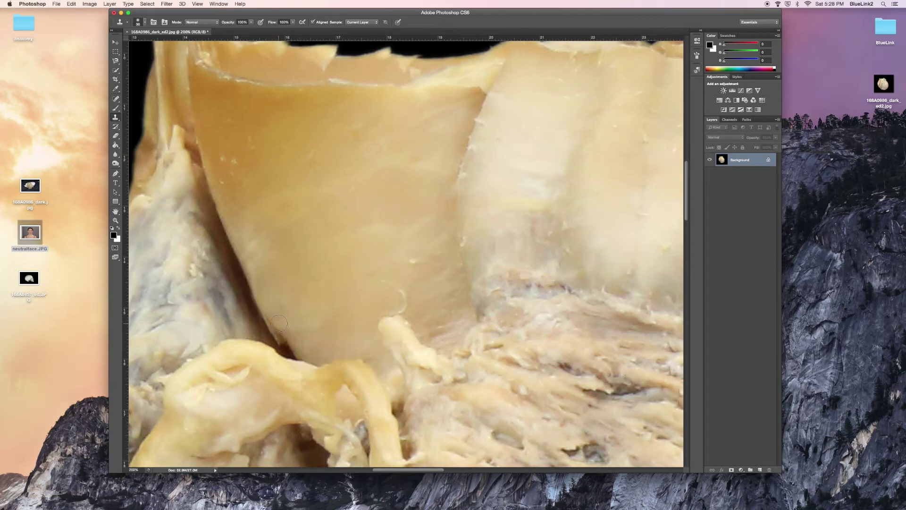
Step: Reduce the clone brush size and clean up the small notch at the lower end of the wall's edge
{"action": "right_click", "coordinate": [314, 345]}
{"action": "left_click_drag", "start_coordinate": [329, 362], "coordinate": [327, 362]}
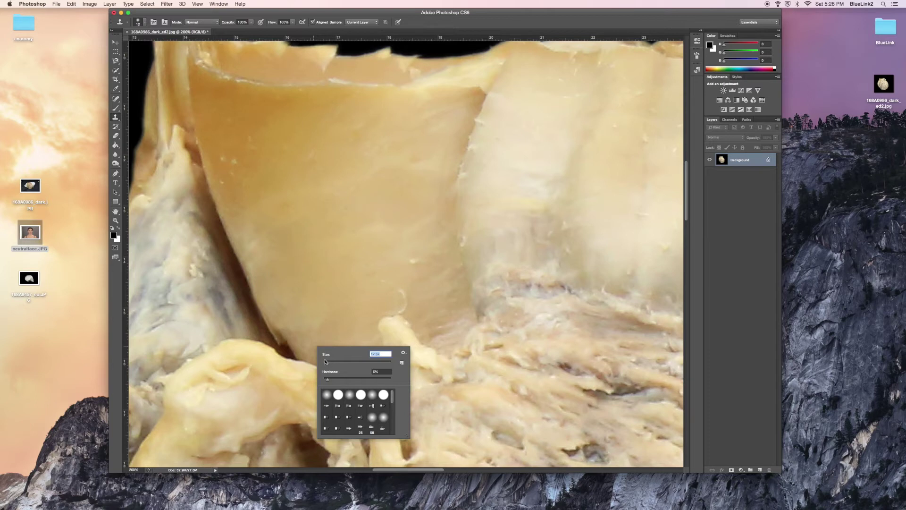
{"action": "left_click", "coordinate": [245, 288]}
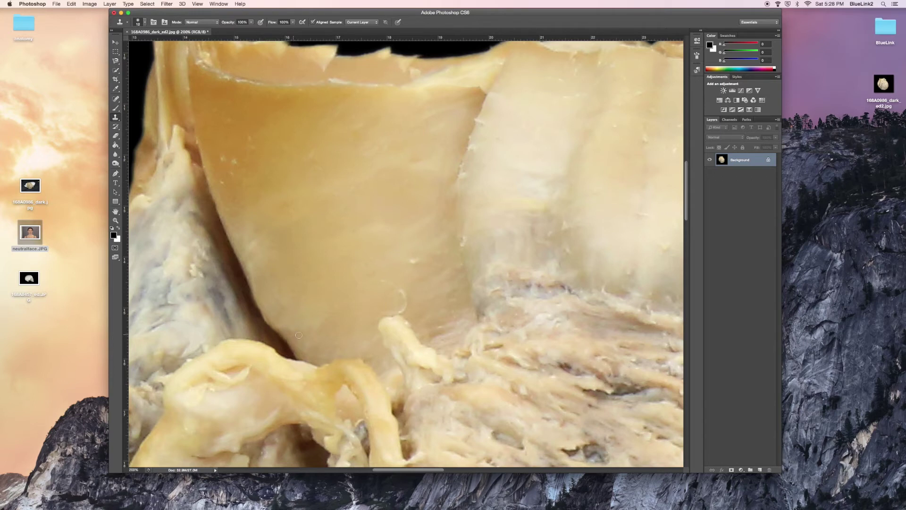
Step: Adjust the clone brush's size and hardness, resample beside the wall's lower corner, and stamp along its dark edge
{"action": "right_click", "coordinate": [362, 302]}
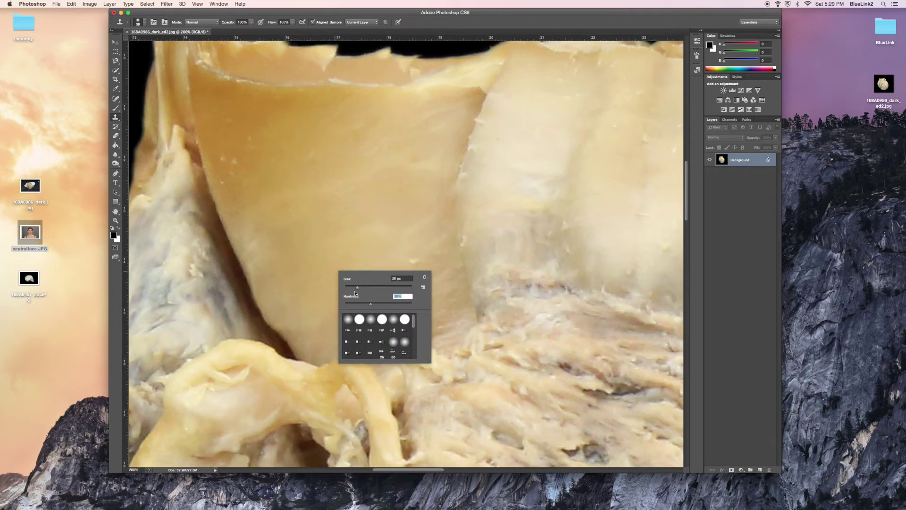
{"action": "left_click_drag", "start_coordinate": [354, 289], "coordinate": [352, 289]}
{"action": "left_click", "coordinate": [302, 339]}
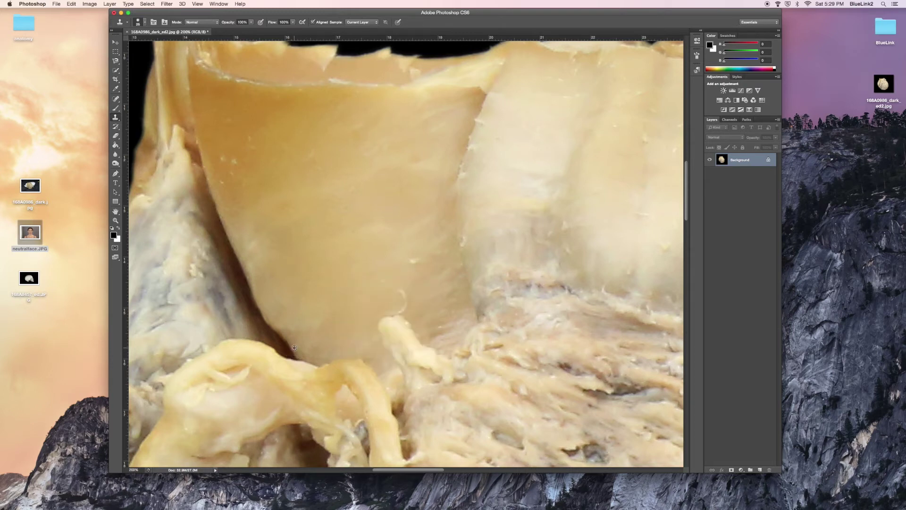
{"action": "left_click", "coordinate": [292, 348], "text": "alt"}
{"action": "left_click", "coordinate": [286, 341]}
Step: Open the Clone Source settings and rotate the clone source by -5 degrees to match the slant of the wall's edge
{"action": "left_click", "coordinate": [165, 22]}
{"action": "mouse_move", "coordinate": [455, 158]}
{"action": "left_mouse_down"}
{"action": "mouse_move", "coordinate": [432, 166]}
{"action": "mouse_move", "coordinate": [364, 242]}
{"action": "left_mouse_up"}
{"action": "left_click", "coordinate": [400, 298]}
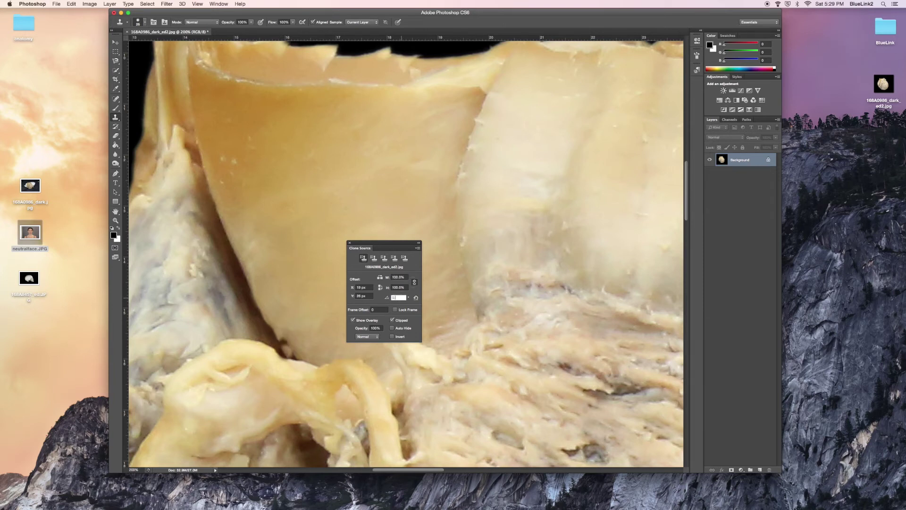
{"action": "type", "text": "-5"}
{"action": "key", "text": "Return"}
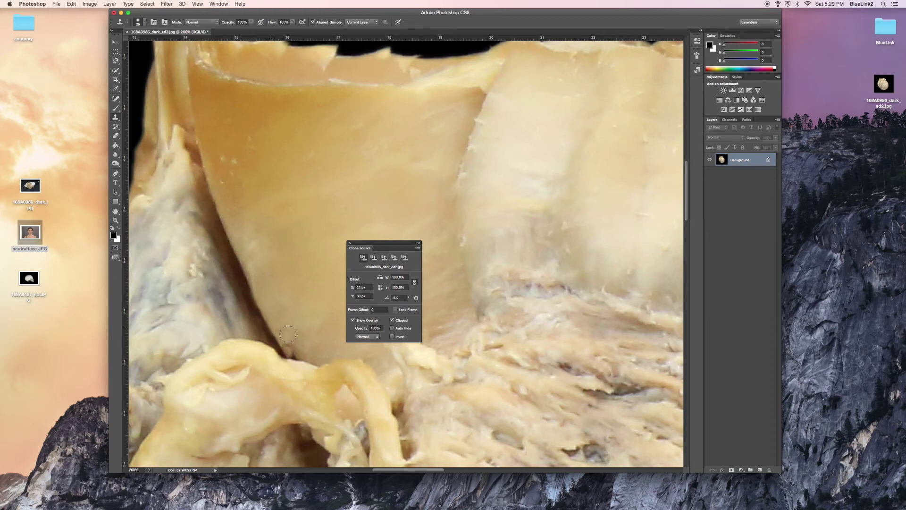
Step: Reset the clone source rotation, resample the adjacent wall to finish its lower edge, and close the Clone Source settings
{"action": "left_click", "coordinate": [416, 298]}
{"action": "left_click", "coordinate": [303, 338], "text": "alt"}
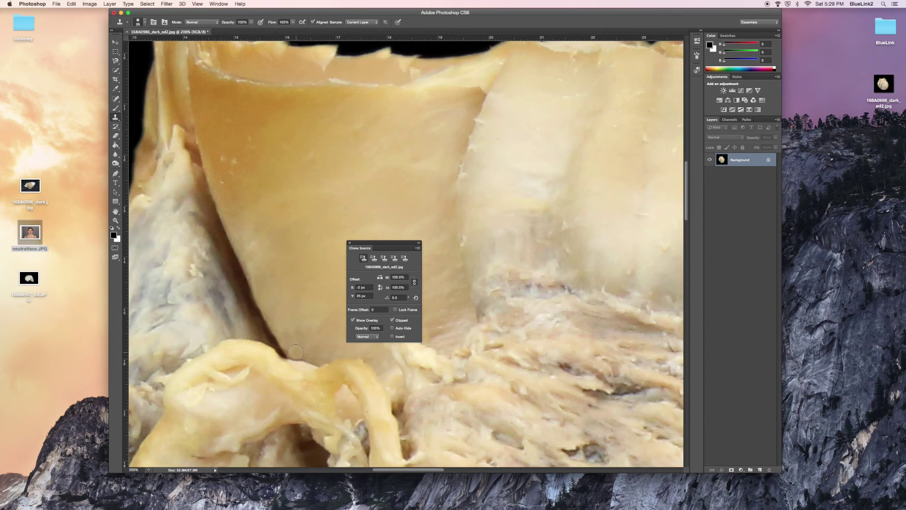
{"action": "key", "text": "super+minus"}
{"action": "key", "text": "super+minus"}
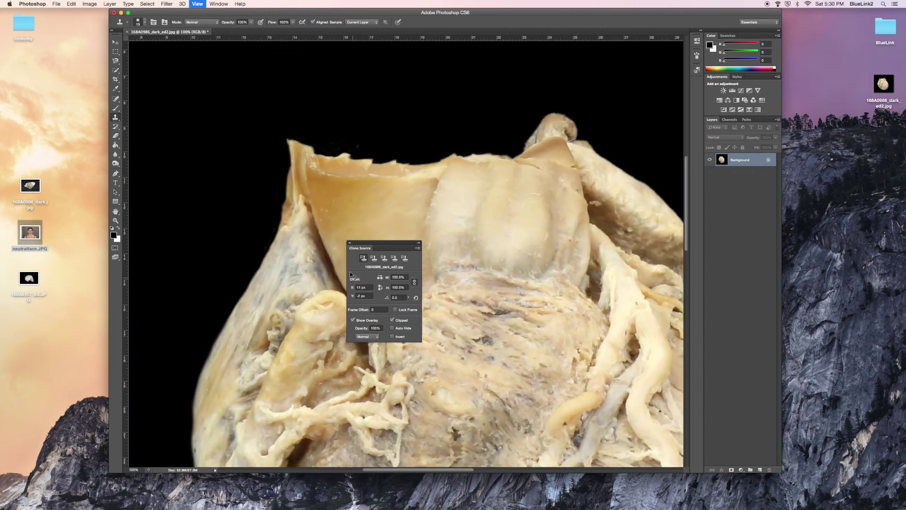
{"action": "left_click", "coordinate": [350, 244]}
{"action": "key", "text": "super+minus"}
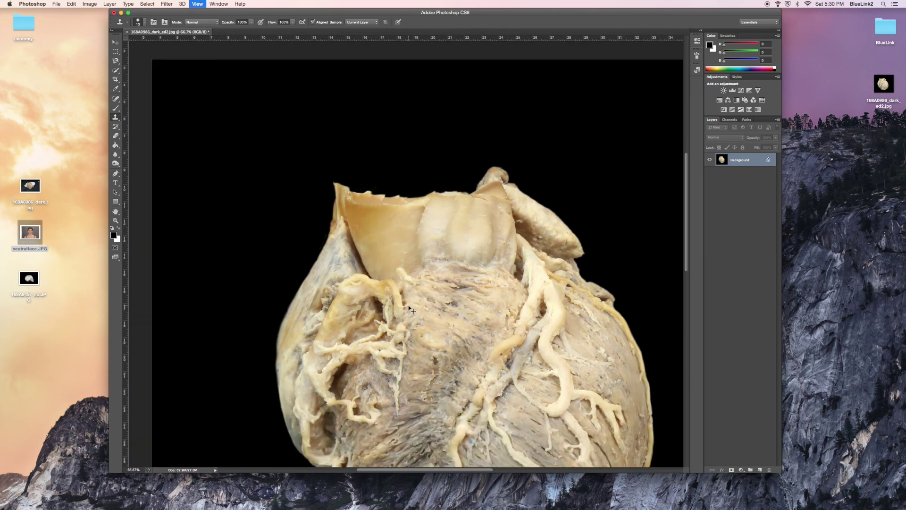